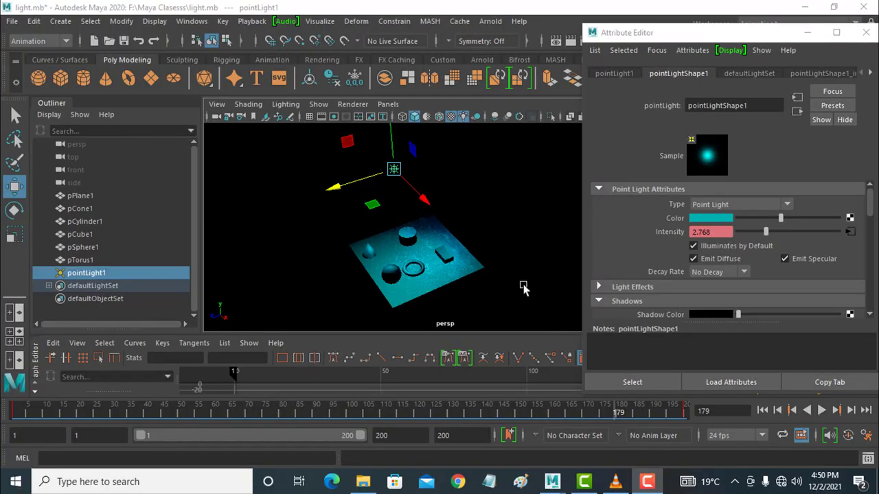
Delete the existing point light and detach the list of light types as a floating window
left_click_drag(422, 272, 472, 262, "alt")
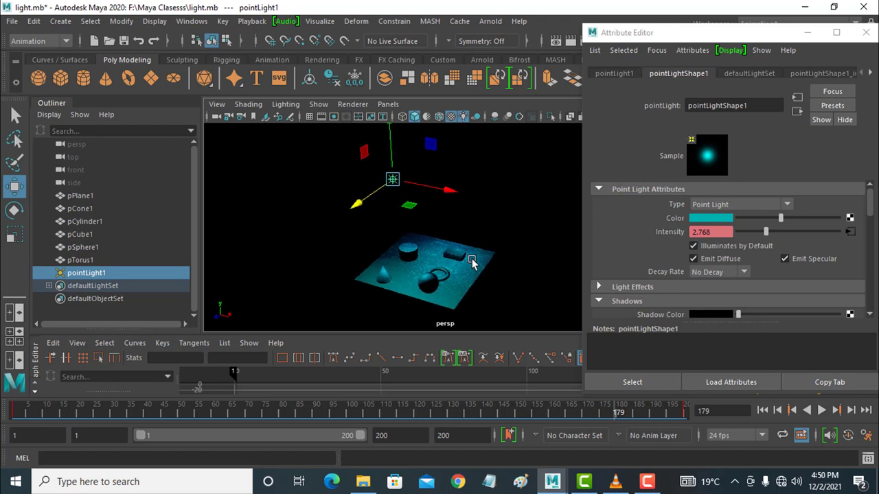
key("Delete")
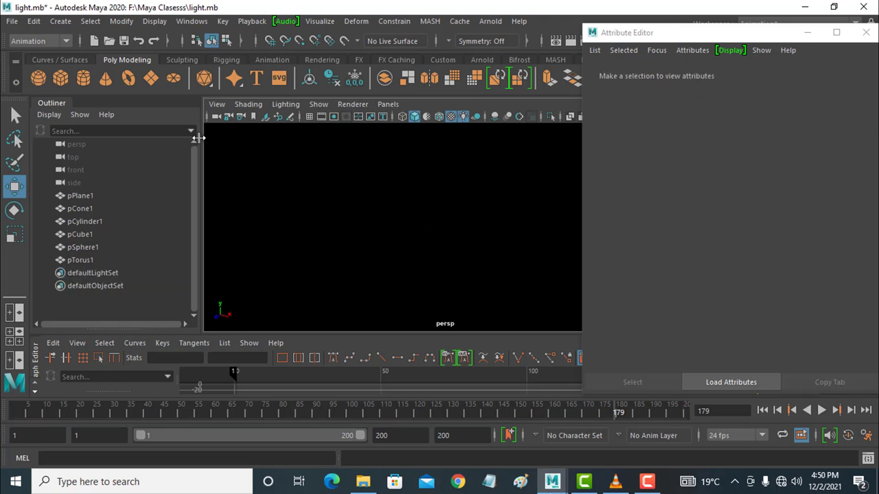
left_click(61, 21)
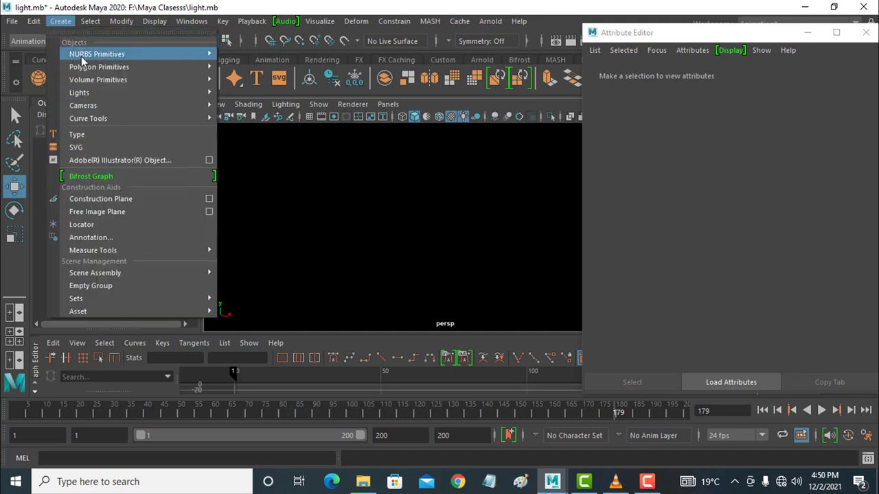
mouse_move(101, 93)
left_click(253, 82)
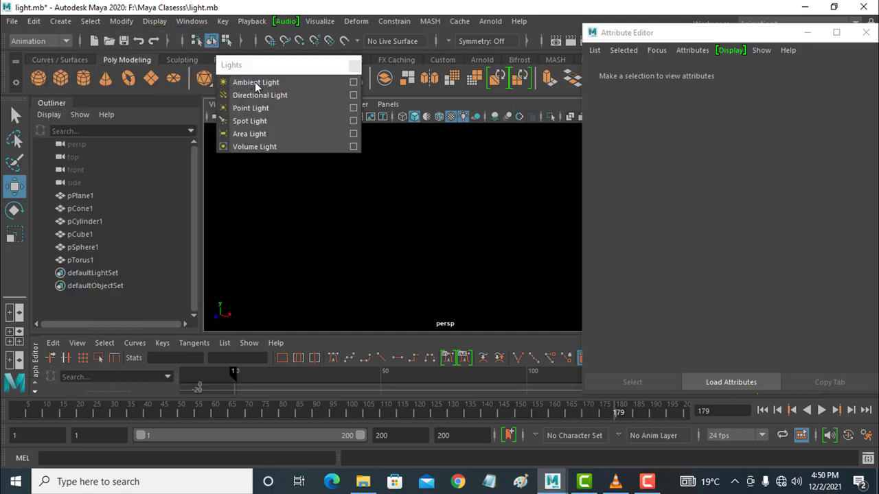
left_click_drag(292, 68, 699, 93)
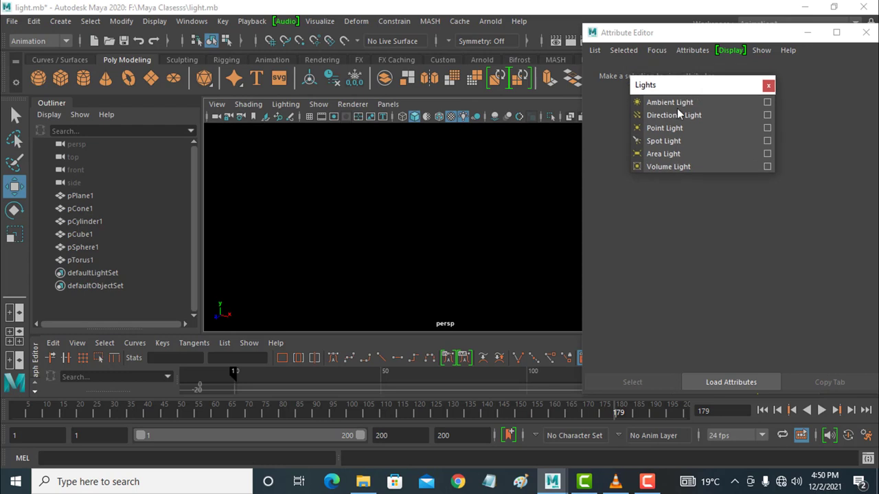
Reset the spot light creation options and create a spot light with cast shadows enabled and decay rate None
left_click(767, 142)
left_click(556, 92)
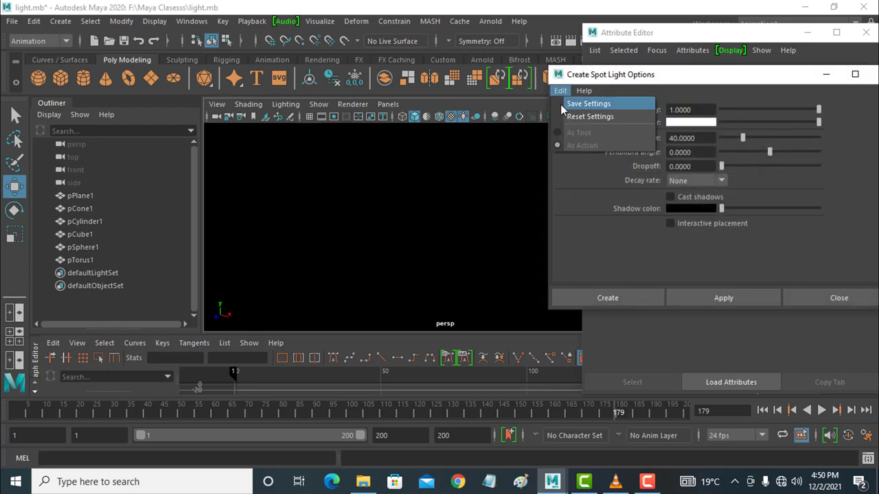
left_click(573, 115)
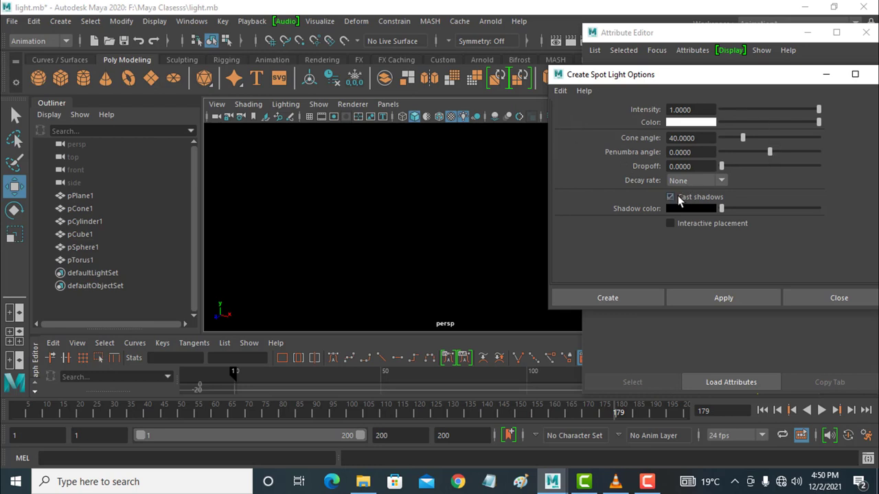
left_click(718, 182)
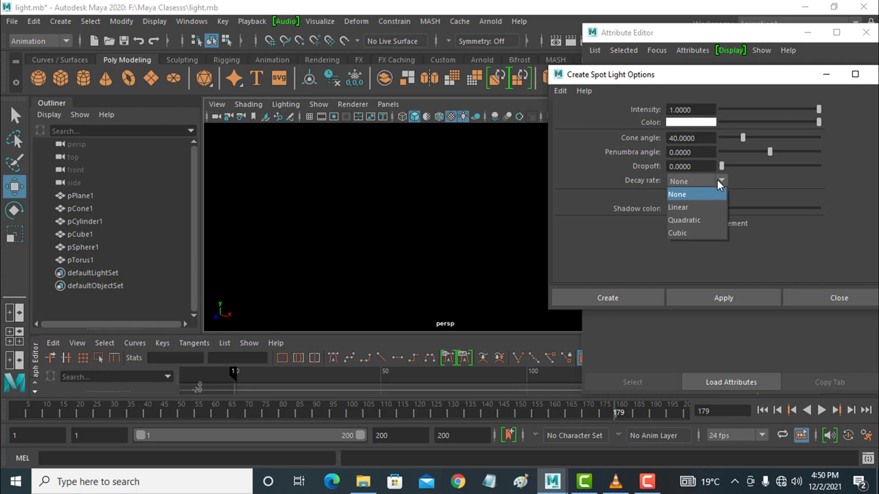
left_click(716, 180)
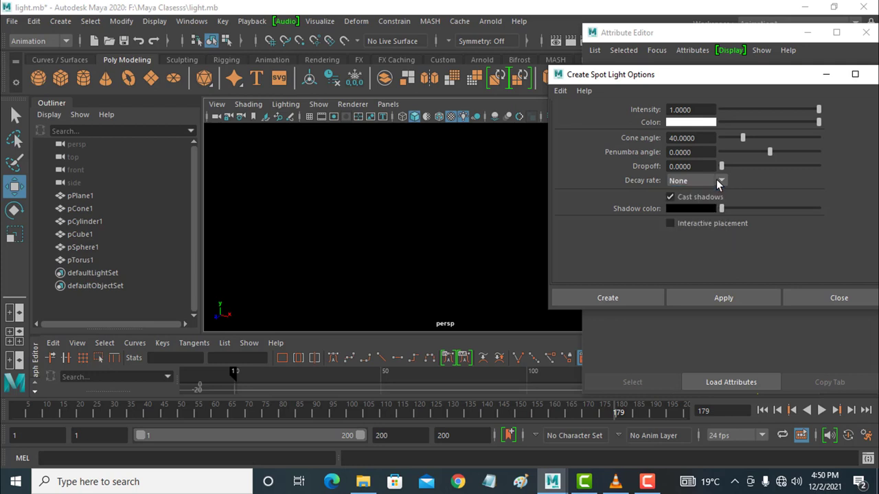
left_click(630, 296)
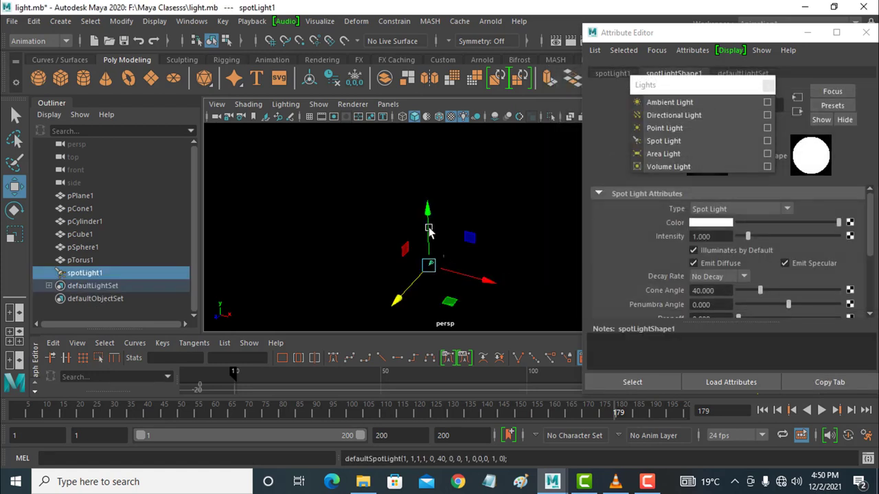
Move the spot light away from the origin to the front of the plane and rotate it to point straight down
left_click_drag(427, 218, 429, 192)
left_click_drag(402, 268, 328, 290)
key("w")
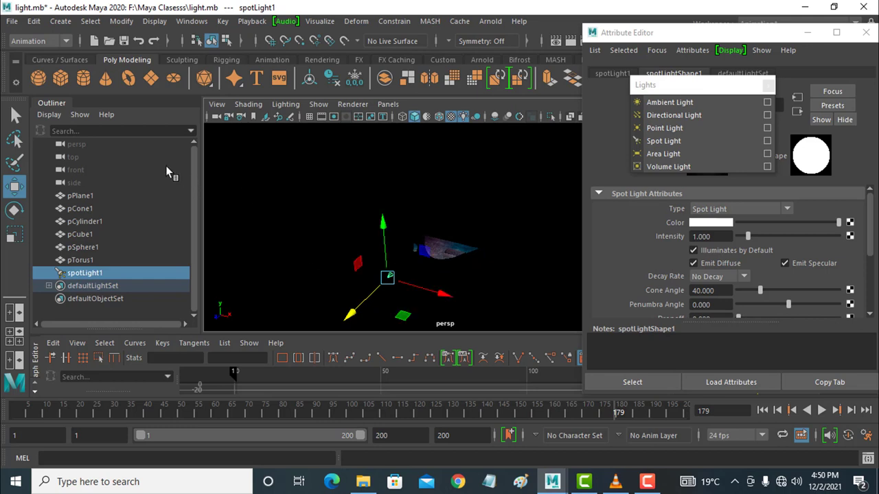
left_click(15, 209)
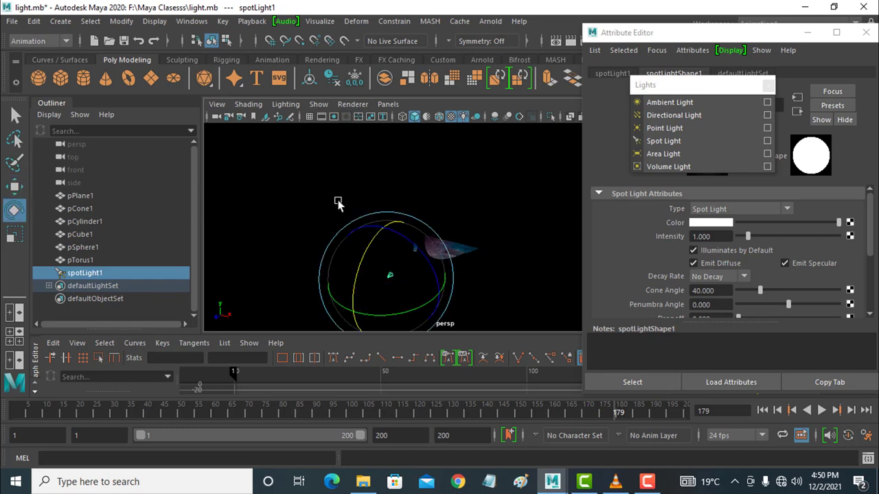
left_click_drag(360, 258, 390, 224)
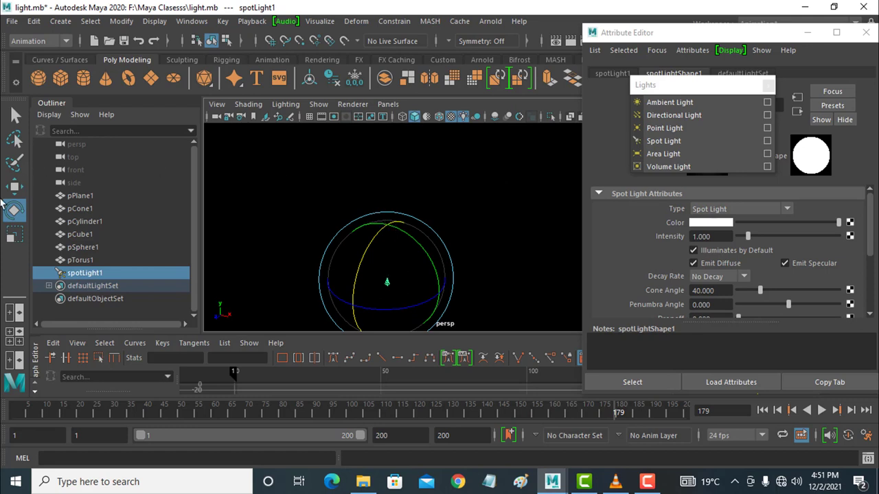
Move the spot light back over the plane and raise it high above the objects
left_click(14, 192)
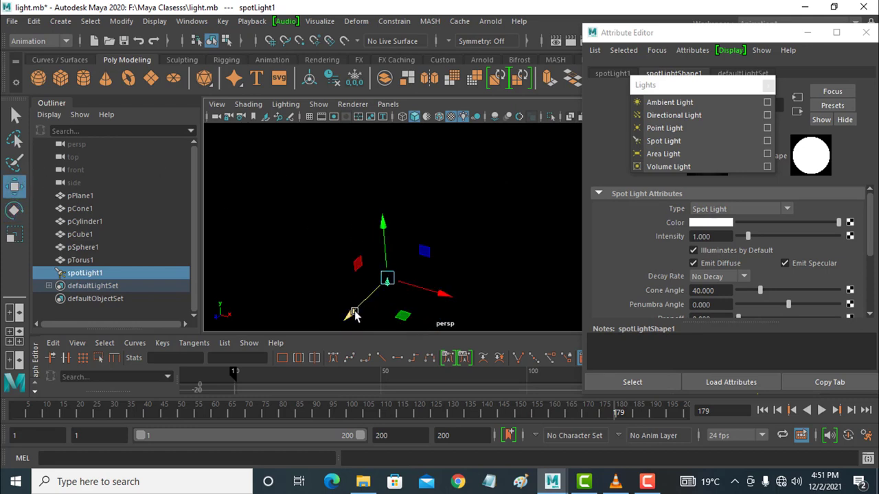
key("t")
left_click(371, 294)
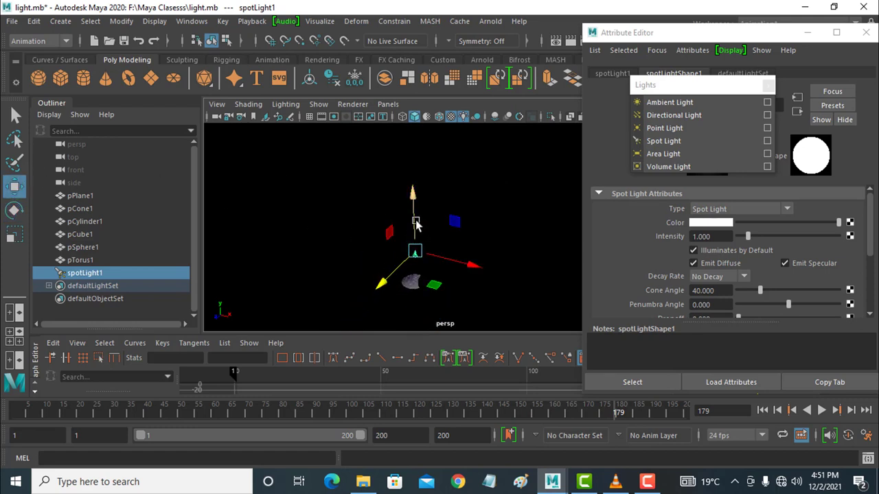
left_click_drag(413, 206, 407, 95)
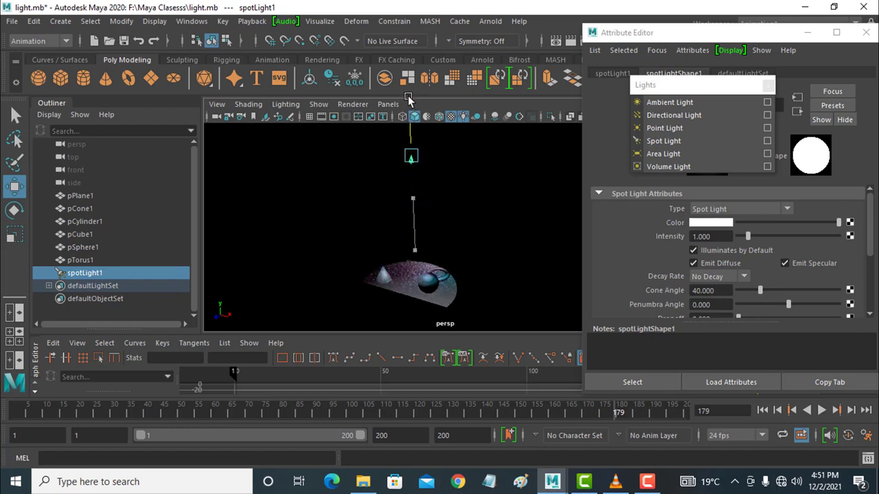
key("w")
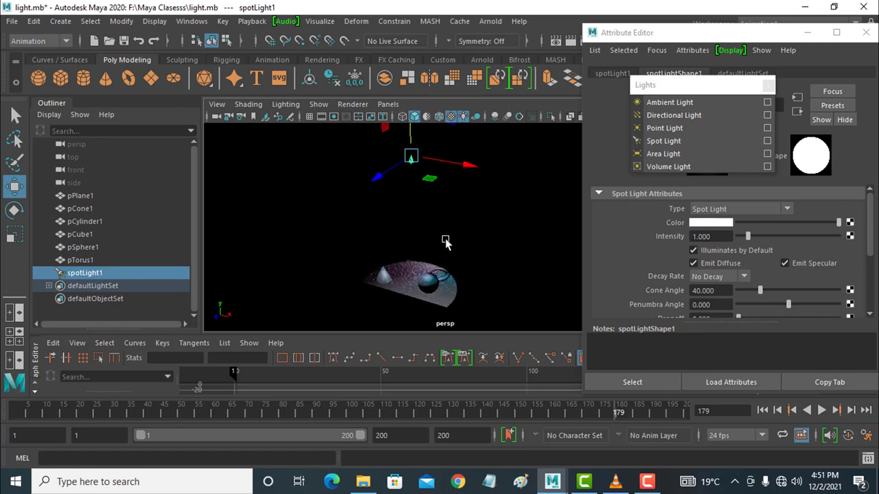
Duplicate the spot light twice and spread the copies above the plane so each covers a different area
left_click_drag(447, 232, 369, 207, "alt")
key("t")
key("ctrl+d")
key("ctrl+d")
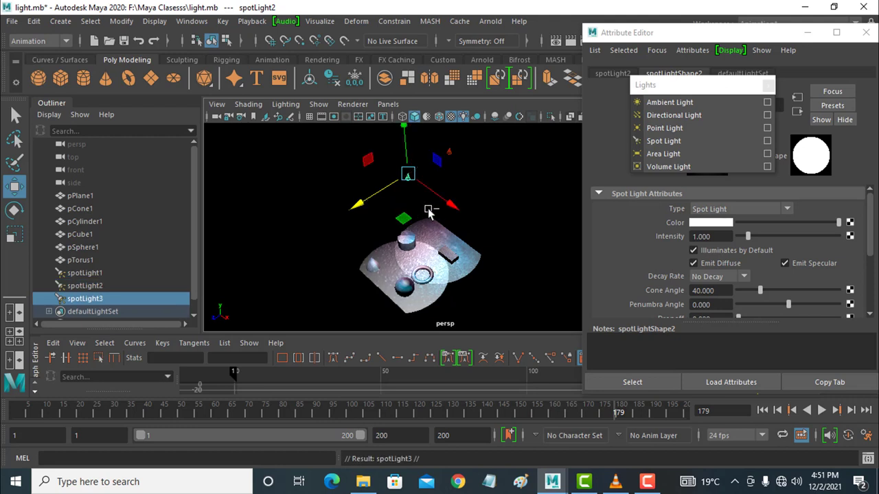
left_click_drag(451, 204, 473, 218)
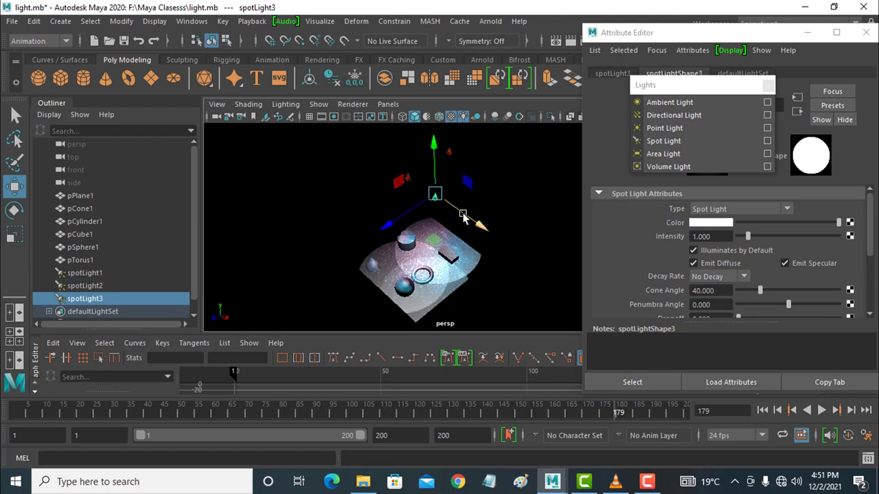
left_click_drag(402, 197, 421, 211)
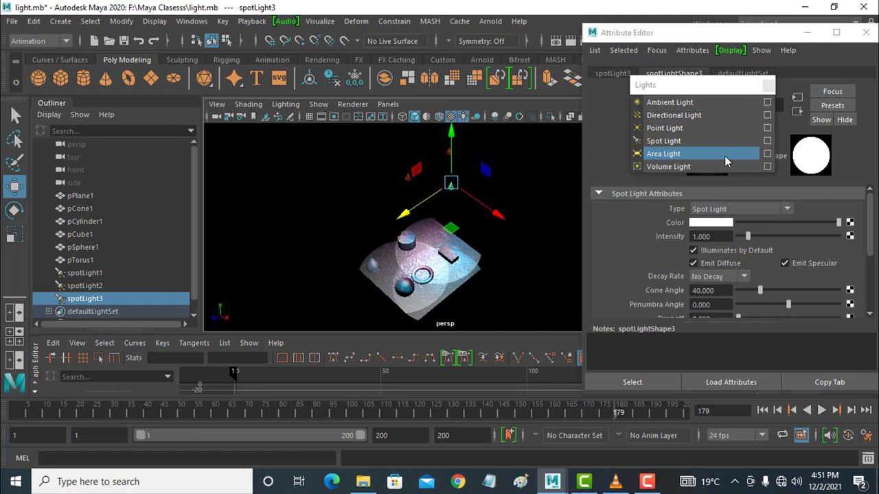
Close the floating list of lights and set the color of spotLight3 to red
left_click(768, 85)
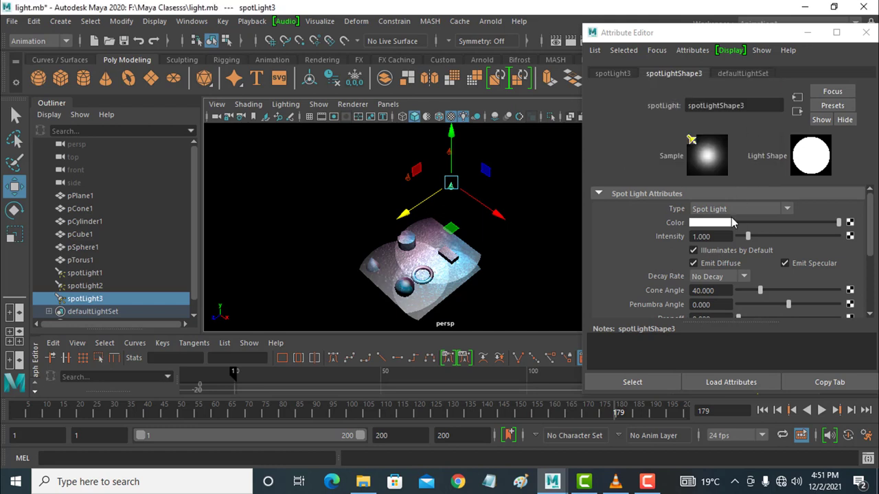
mouse_move(838, 222)
left_mouse_down()
mouse_move(769, 223)
mouse_move(838, 224)
left_mouse_up()
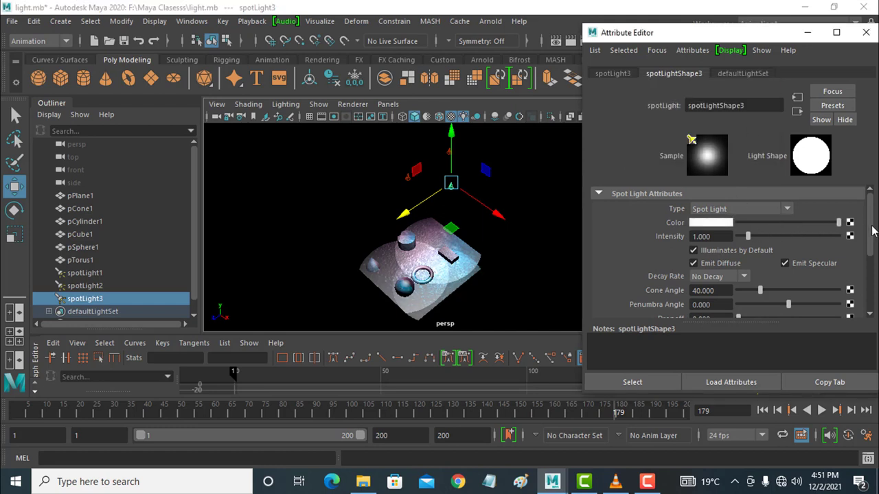
left_click(709, 223)
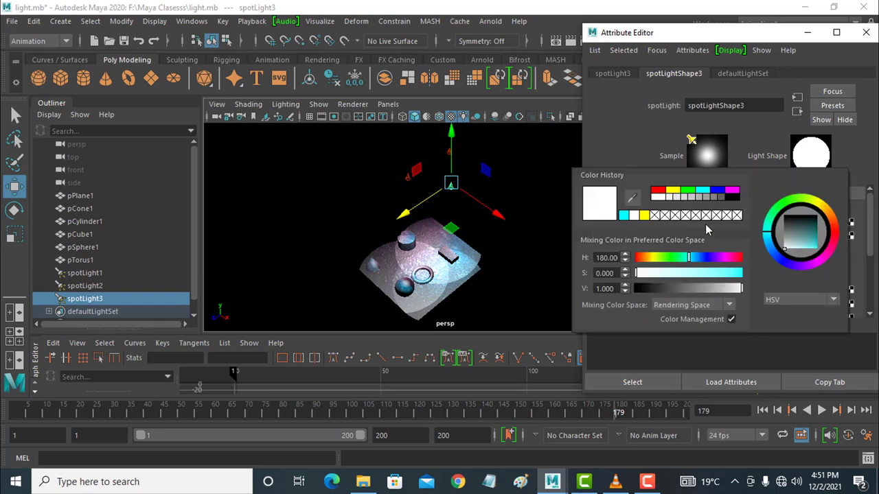
left_click(658, 191)
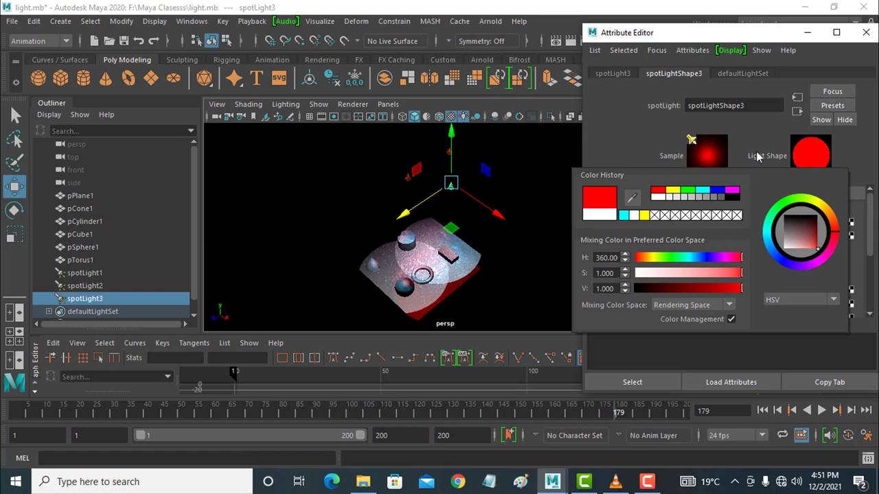
left_click(406, 195)
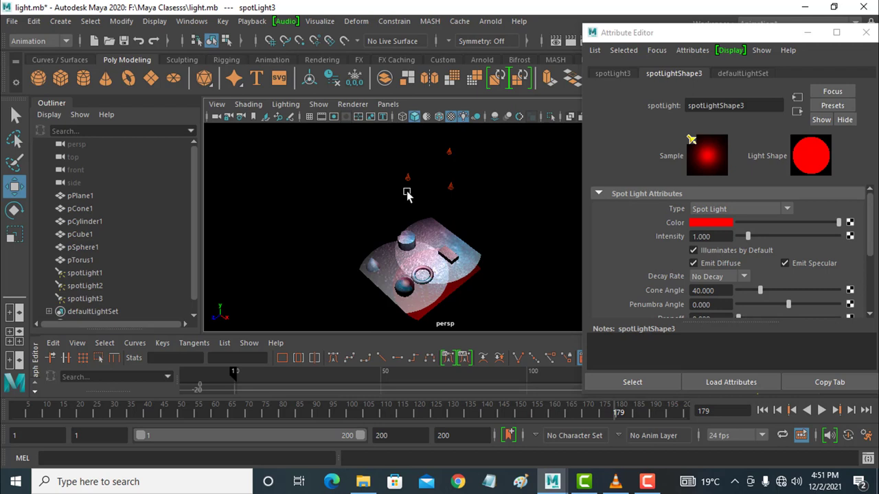
Set the color of spotLight2 to yellow
left_click(406, 179)
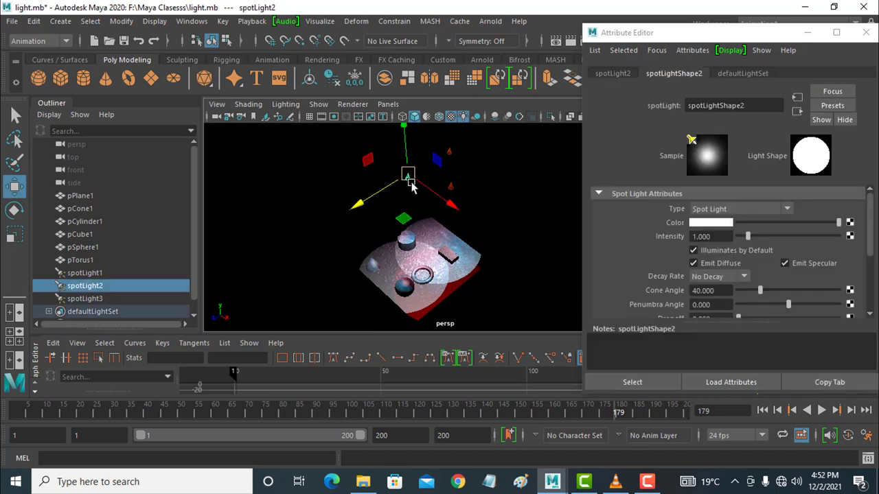
left_click(715, 225)
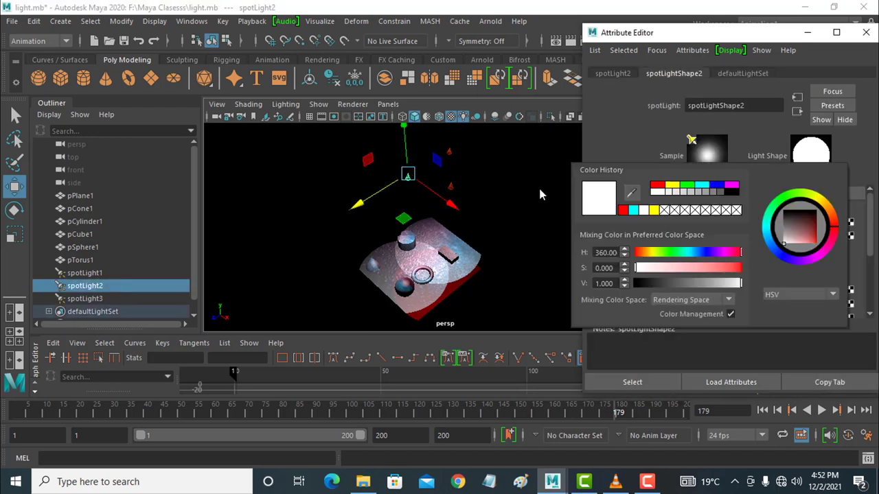
left_click(673, 187)
Set the color of spotLight1 to cyan and clear the selection
left_click(452, 158)
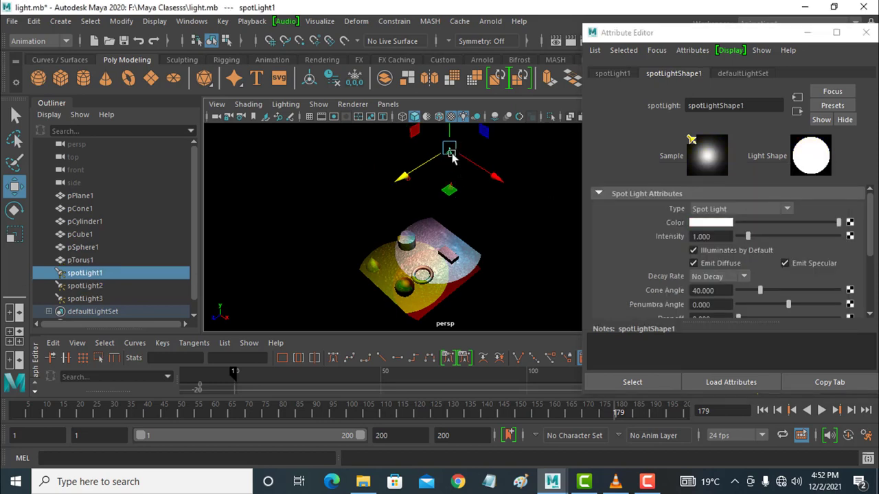
left_click(721, 226)
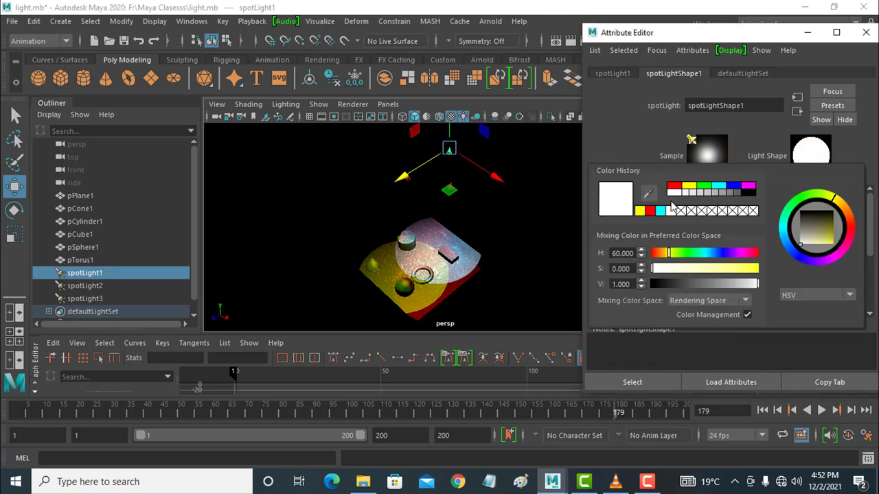
left_click(720, 188)
left_click(488, 250)
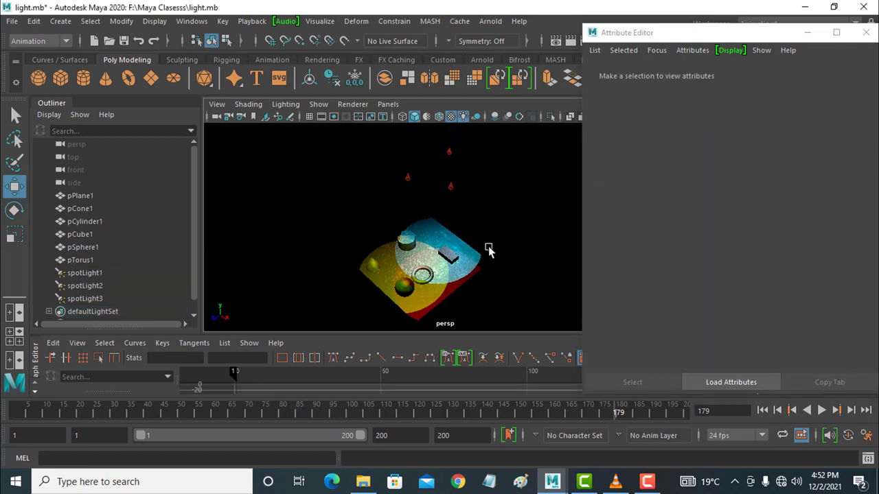
Nudge the red spot light sideways along its X axis and raise it slightly
left_click_drag(449, 287, 500, 286, "alt")
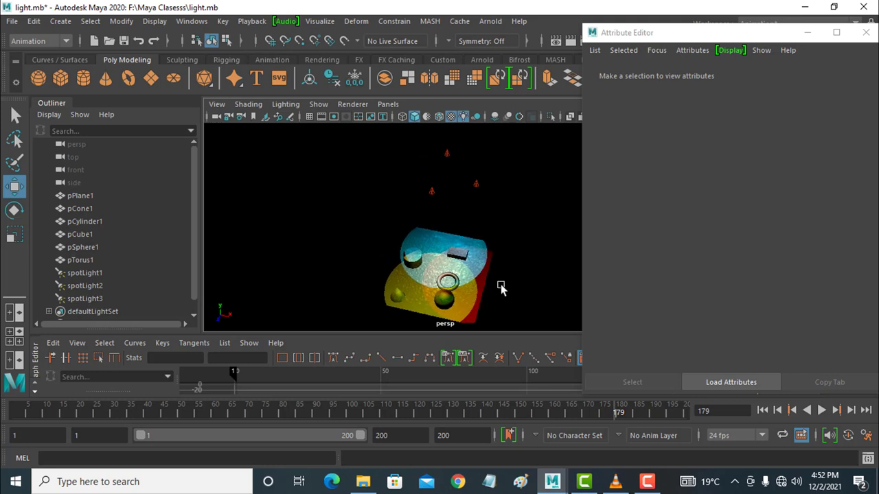
left_click(475, 184)
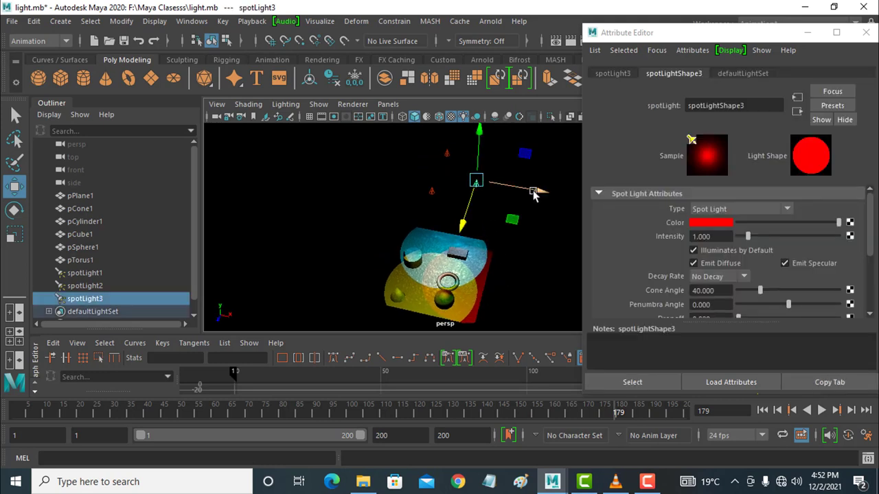
mouse_move(533, 194)
left_mouse_down()
mouse_move(522, 190)
mouse_move(530, 201)
left_mouse_up()
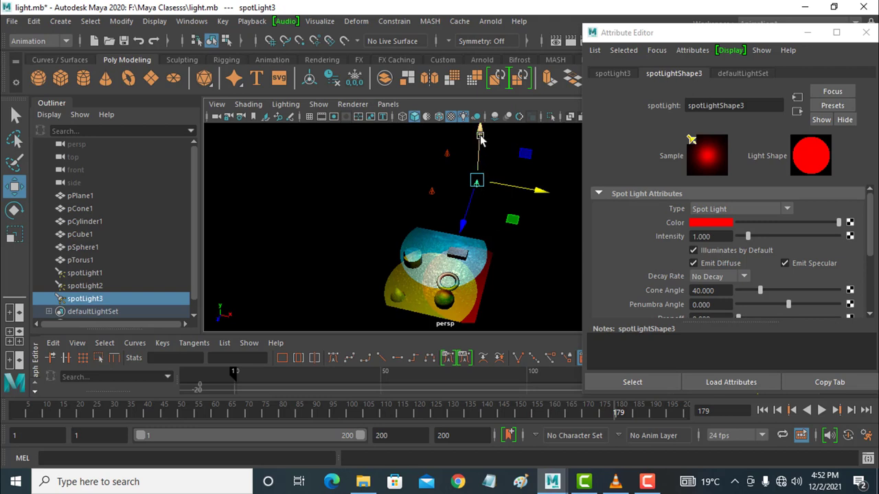
mouse_move(480, 139)
left_mouse_down()
mouse_move(481, 65)
mouse_move(477, 179)
mouse_move(478, 115)
mouse_move(482, 169)
mouse_move(487, 103)
mouse_move(491, 170)
mouse_move(492, 135)
left_mouse_up()
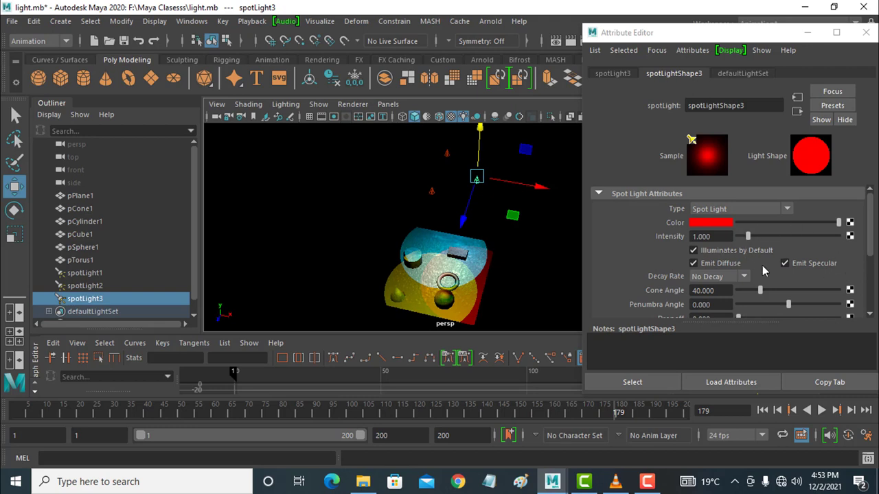
Set the dropoff to 33.117 on the red spot light, 41.396 on the yellow one and 46.364 on the cyan one
scroll(750, 287, "down", 3)
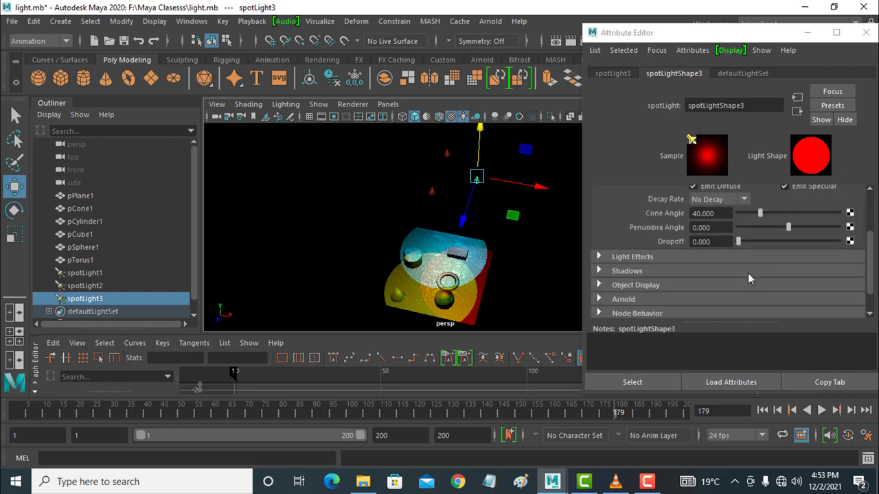
left_click_drag(737, 241, 750, 243)
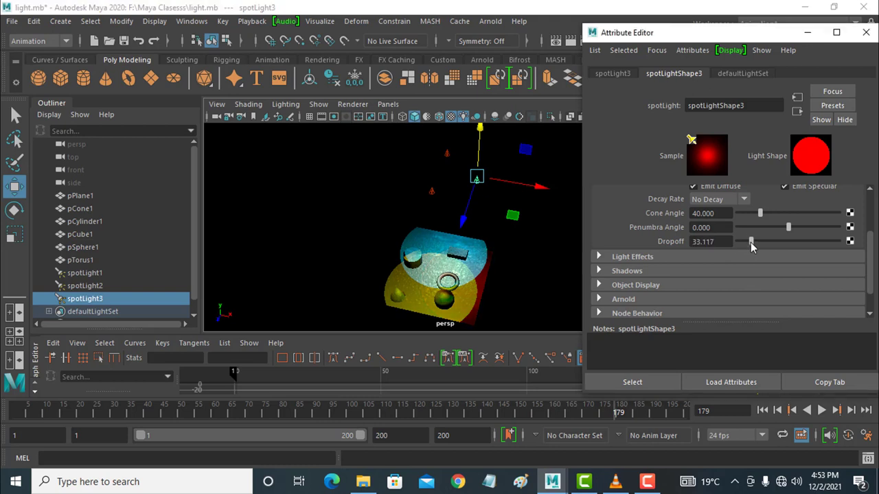
left_click(432, 192)
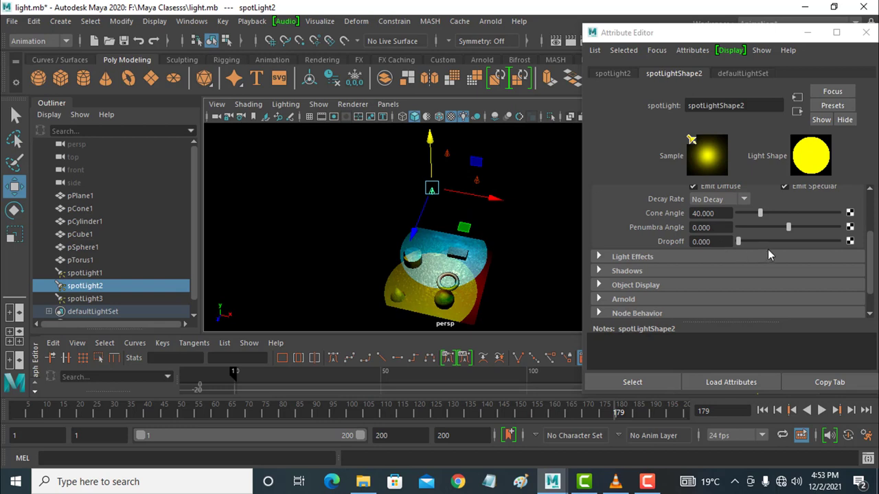
left_click_drag(741, 241, 754, 241)
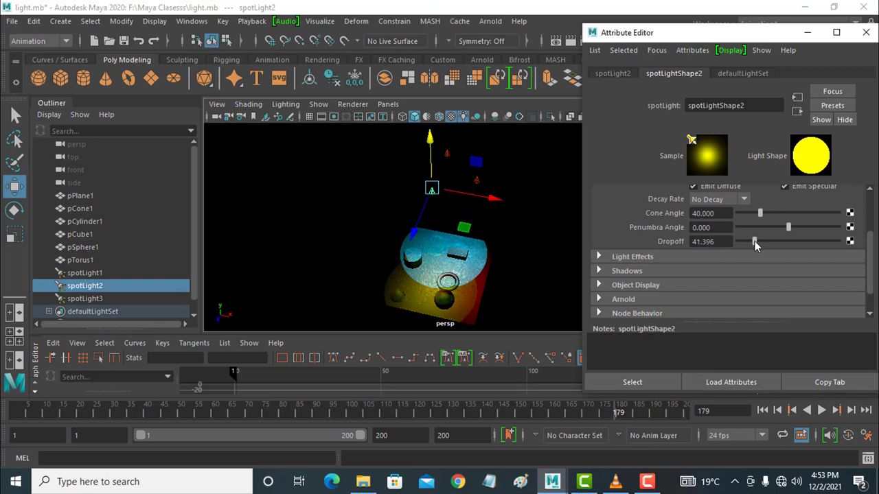
left_click(447, 152)
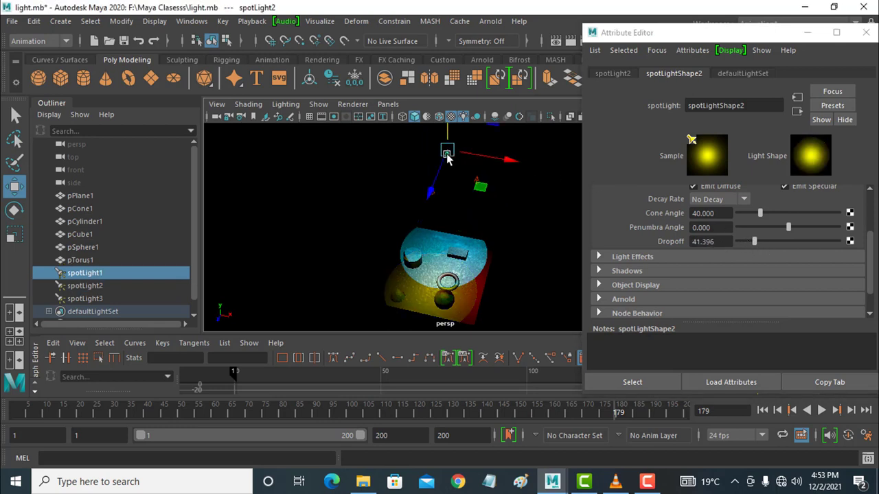
mouse_move(740, 240)
left_mouse_down()
mouse_move(800, 242)
mouse_move(733, 241)
mouse_move(756, 243)
left_mouse_up()
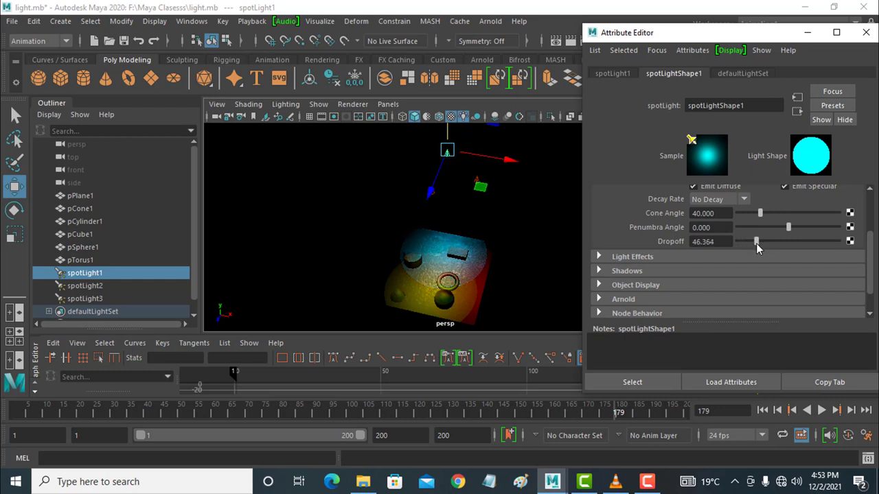